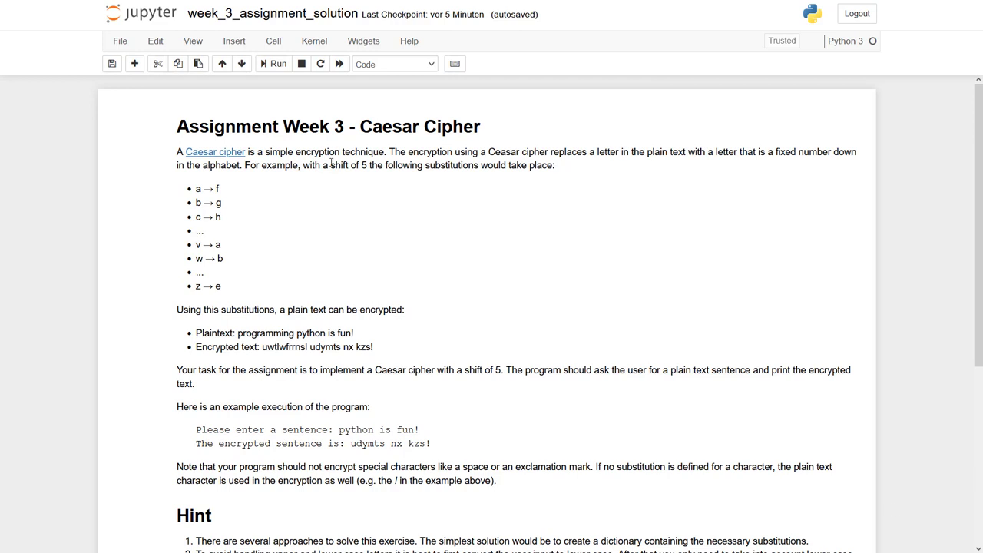
- Review the assignment description, noting the fixed shift of 5 and the a-to-f example
click(198, 189)
drag(215, 189, 222, 193)
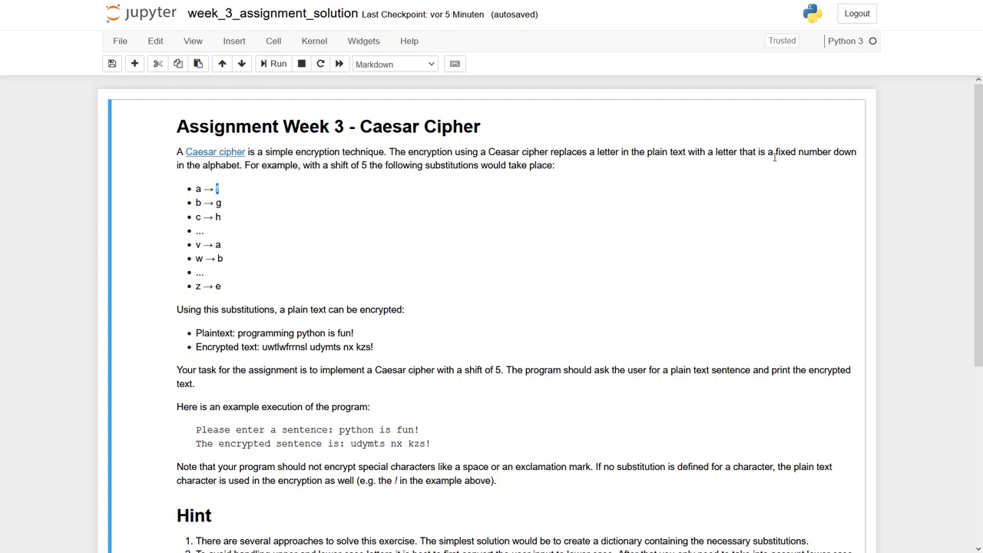
drag(777, 152, 851, 152)
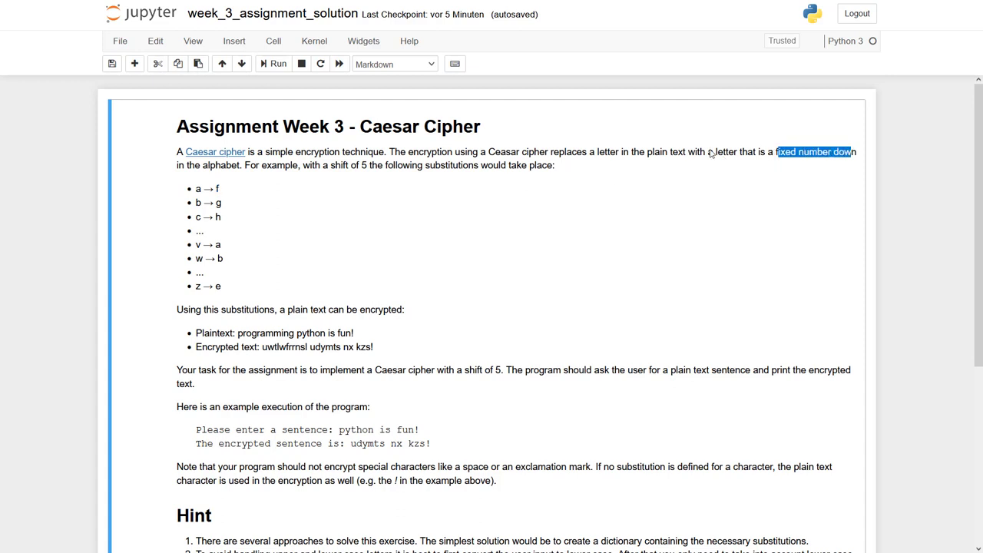
double_click(364, 165)
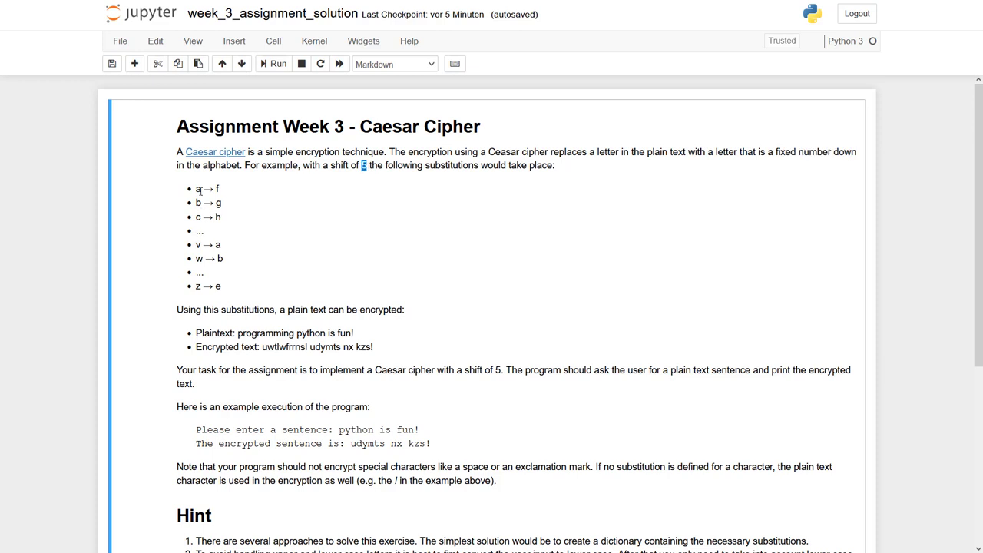
mouse_move(201, 189)
mouse_down()
mouse_move(220, 189)
mouse_move(225, 204)
mouse_up()
click(269, 224)
scroll(270, 225, down, 5)
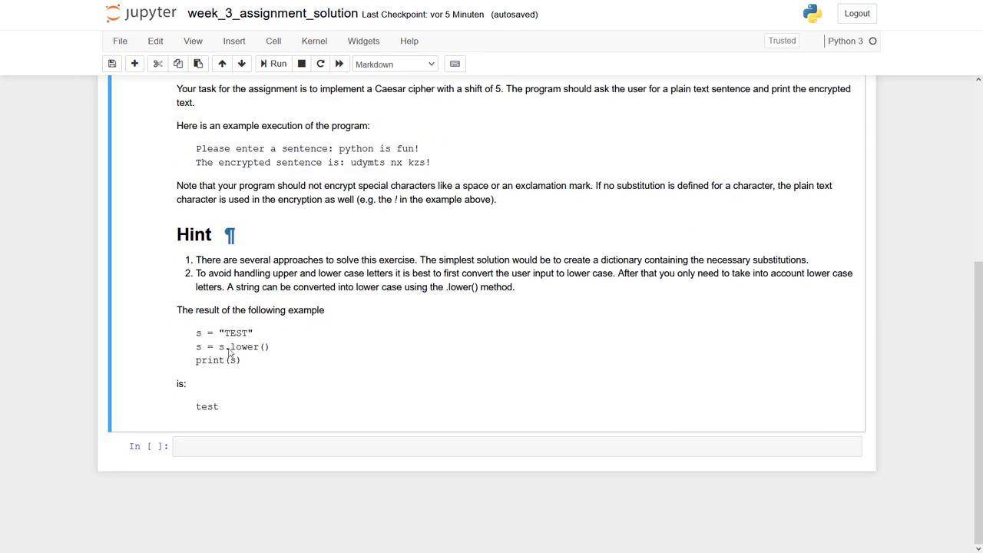
- Paste the substitution dictionary mapping each letter a–z to the letter five places later into the empty cell
click(201, 444)
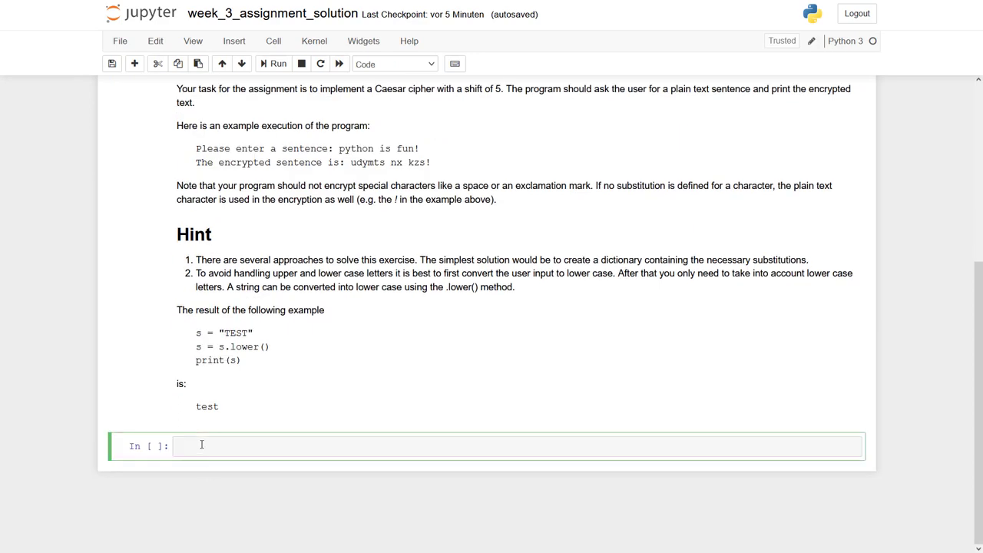
text(substitution = {     "a": "f",     "b": "g",     "c": "h",     "d": "i",     "e": "j",     "f": "k",     "g": "l",     "h": "m",     "i": "n",     "j": "o",     "k": "p",     "l": "q",     "m": "r",     "n": "s",     "o": "t",     "p": "u",     "q": "v",     "r": "w",     "s": "x",     "t": "y",     "u": "z",     "v": "a",     "w": "b",     "x": "c",     "y": "d",     "z": "e", })
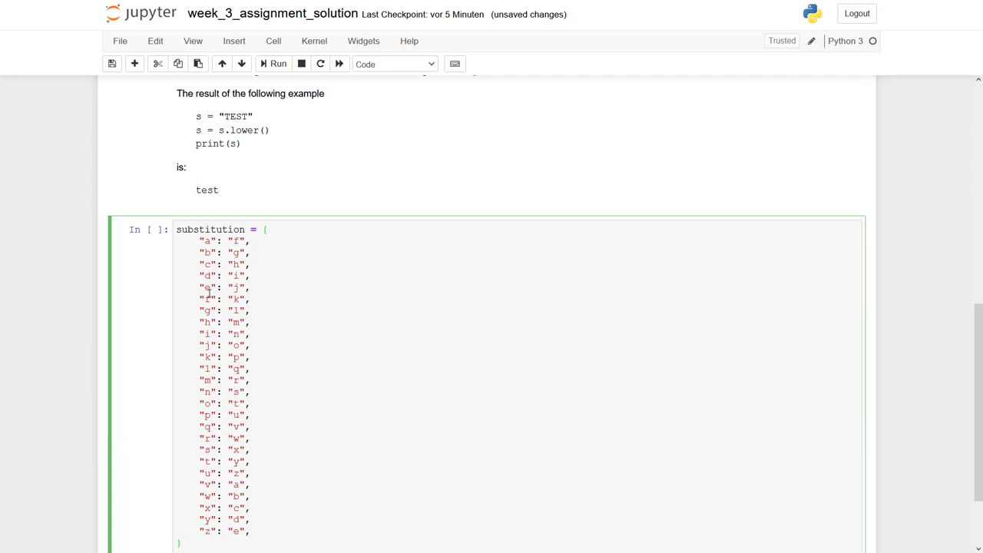
scroll(208, 293, down, 1)
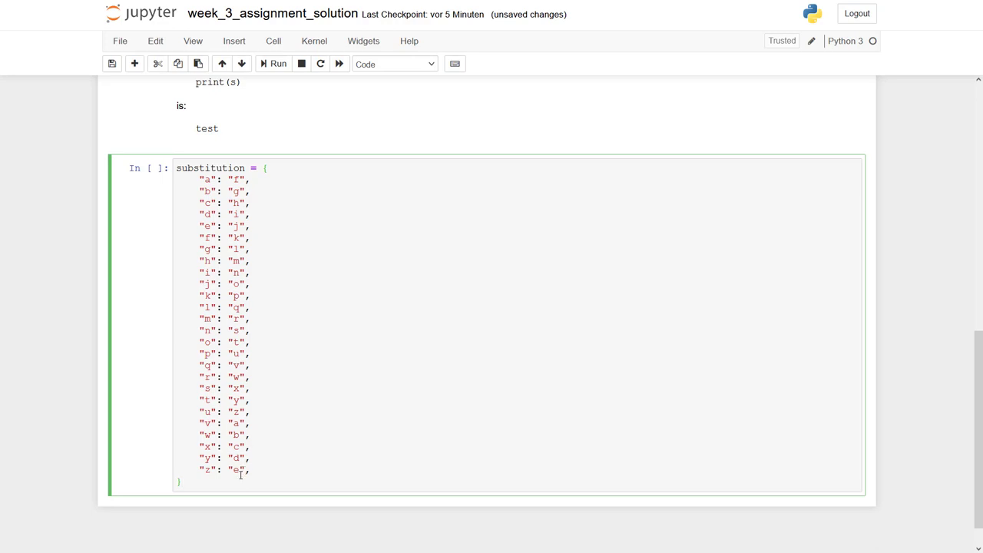
- Run print(substitution["a"]) to confirm it outputs f, then start deleting the test line
key(Return)
key(Return)
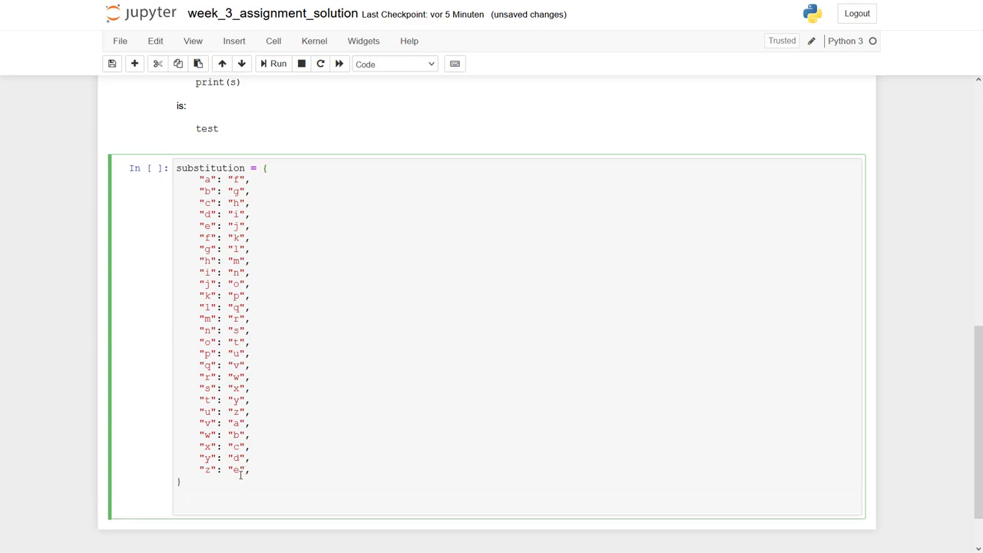
text(print(substi)
text(tution)
text(["a)
key(shift+Return)
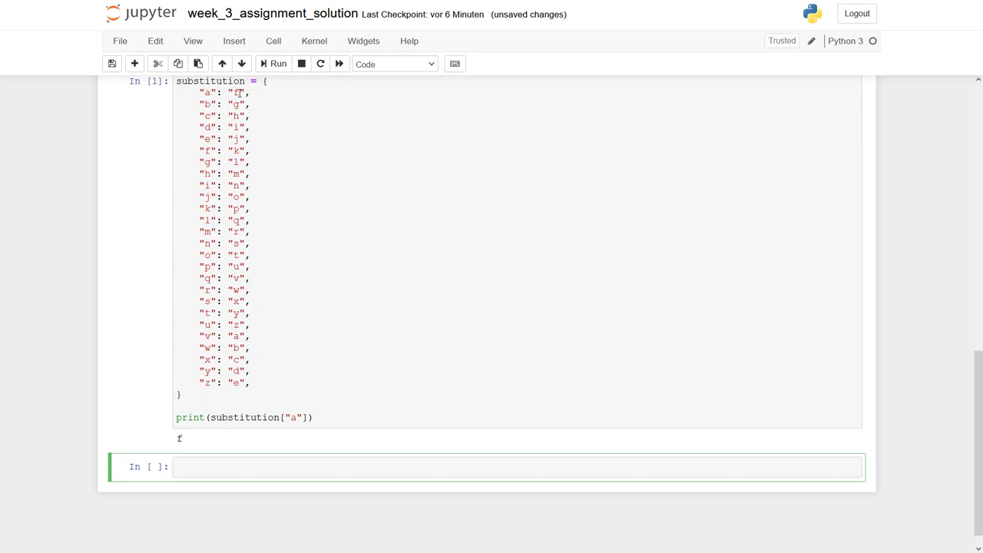
click(325, 416)
key(BackSpace)
key(BackSpace)
key(BackSpace)
key(BackSpace)
key(BackSpace)
key(BackSpace)
key(BackSpace)
key(BackSpace)
key(BackSpace)
key(BackSpace)
scroll(324, 416, up, 4)
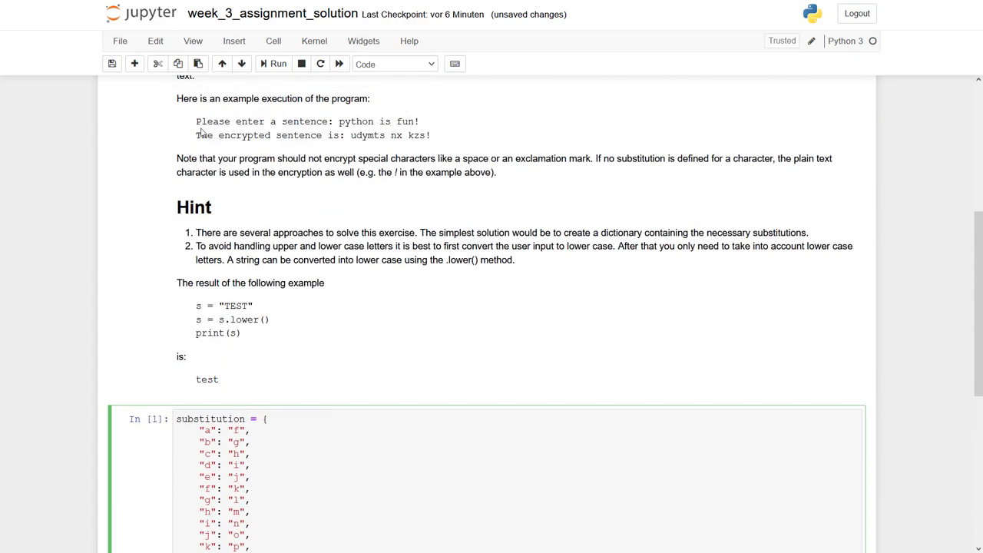
- Add plain_text = input("Please enter a sentence: ") followed by plain_text = plain_text.lower()
mouse_move(196, 121)
mouse_down()
mouse_move(283, 125)
mouse_move(296, 137)
mouse_move(339, 123)
mouse_up()
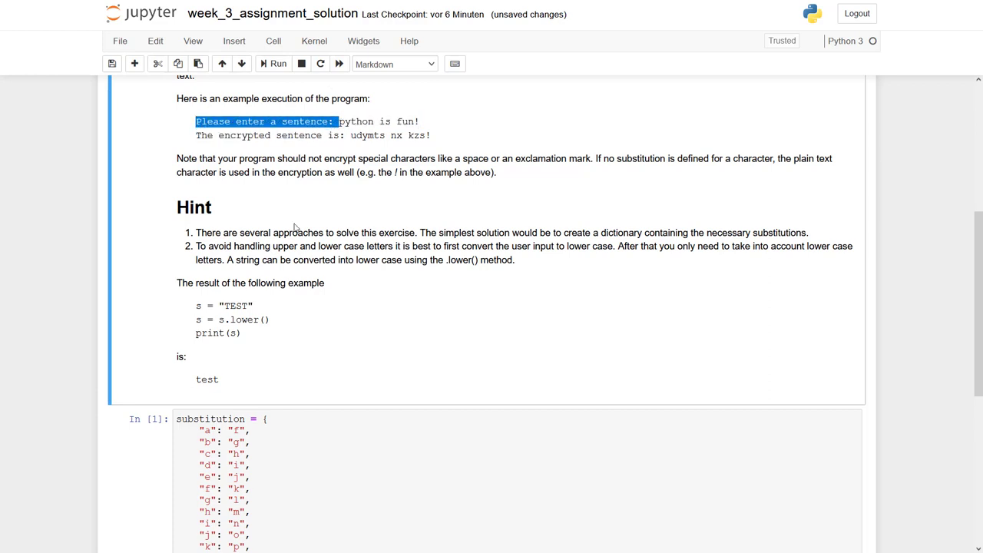
scroll(261, 459, down, 5)
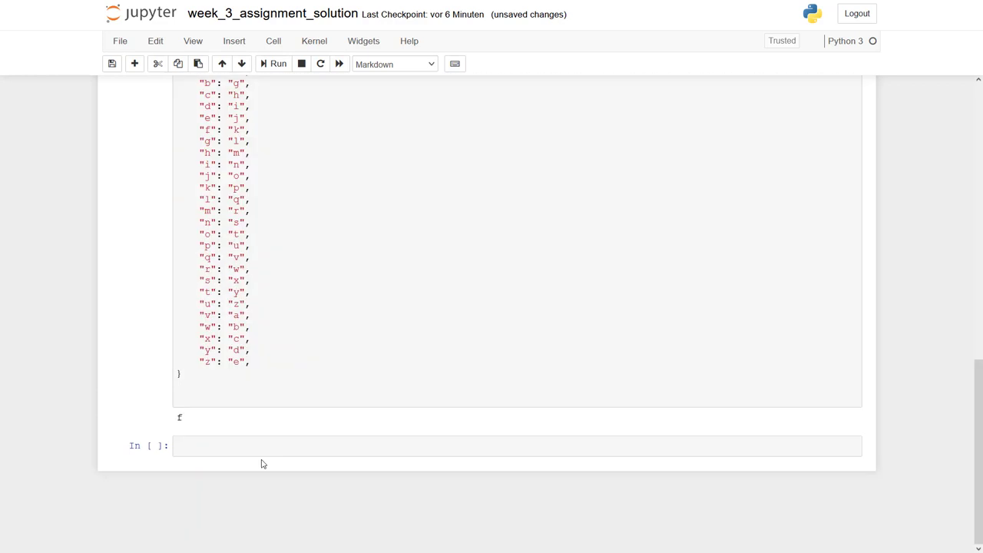
click(187, 400)
text(plain_text = input(")
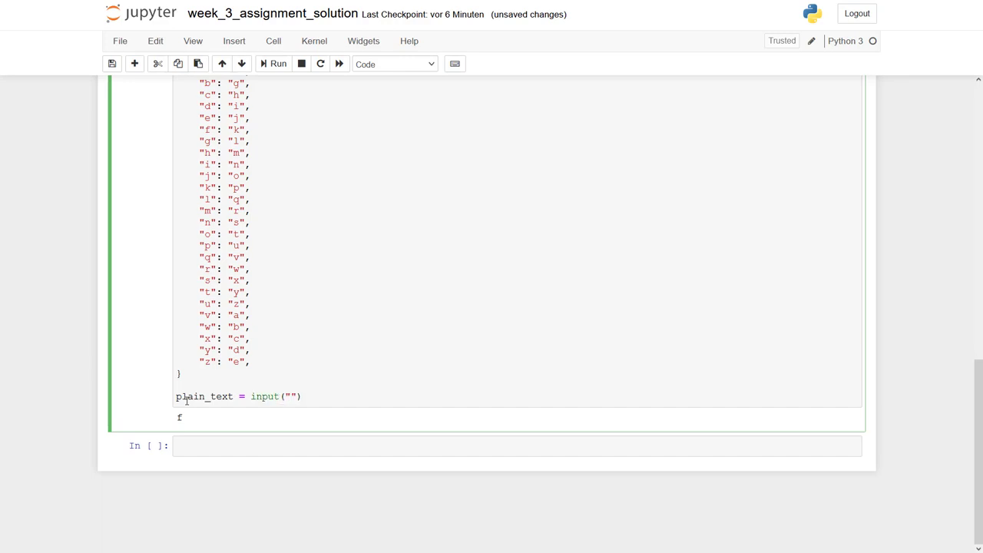
text(Please enter a sentence:)
click(456, 399)
key(Return)
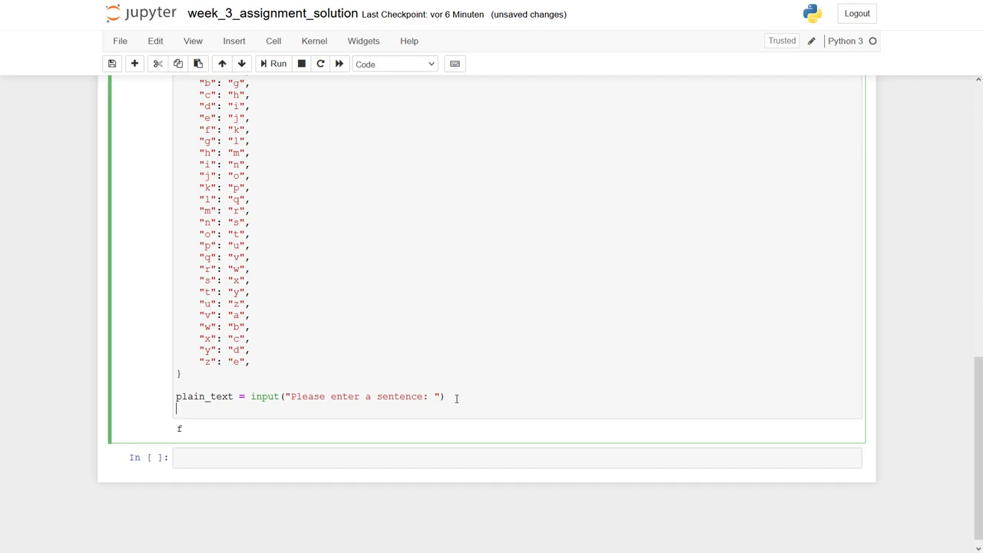
text(plain_text = plain_text.lower())
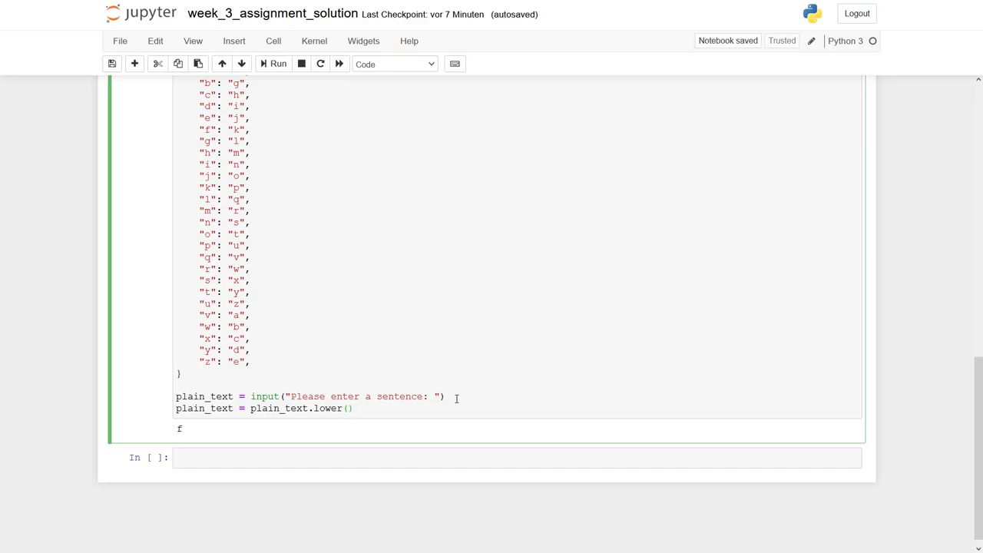
- Run the cell and enter PyThoN to confirm it prints lowercase python
key(Return)
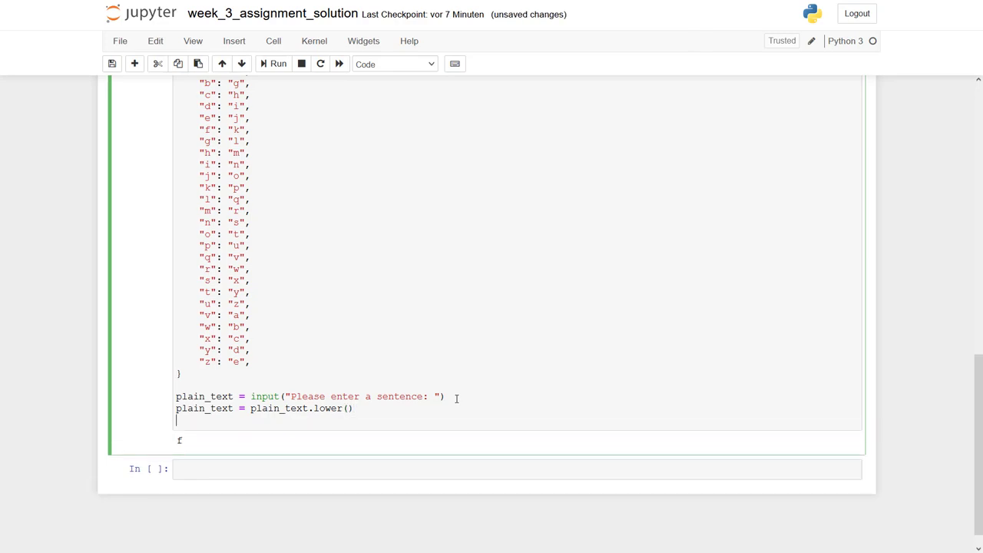
key(Return)
text(print()
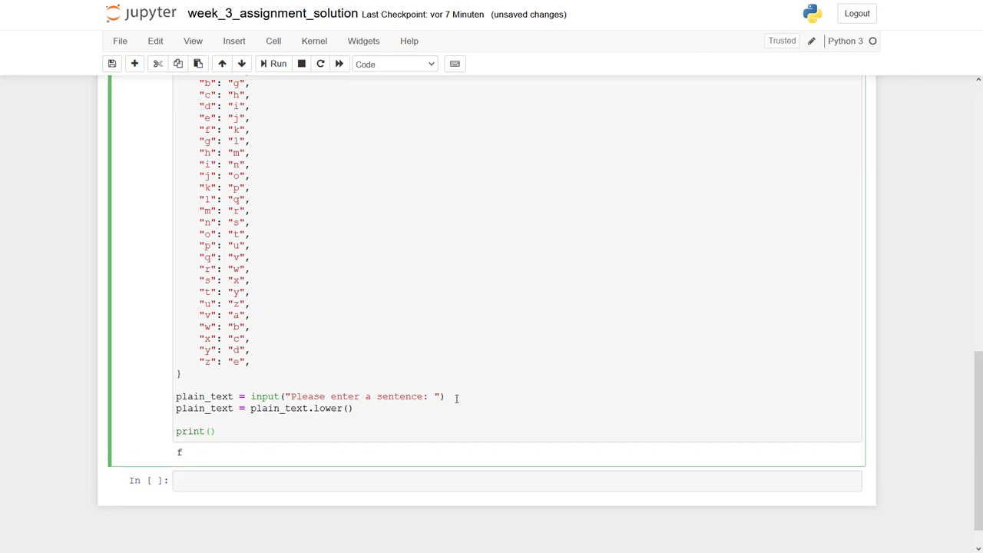
text(plain_text)
key(shift+Return)
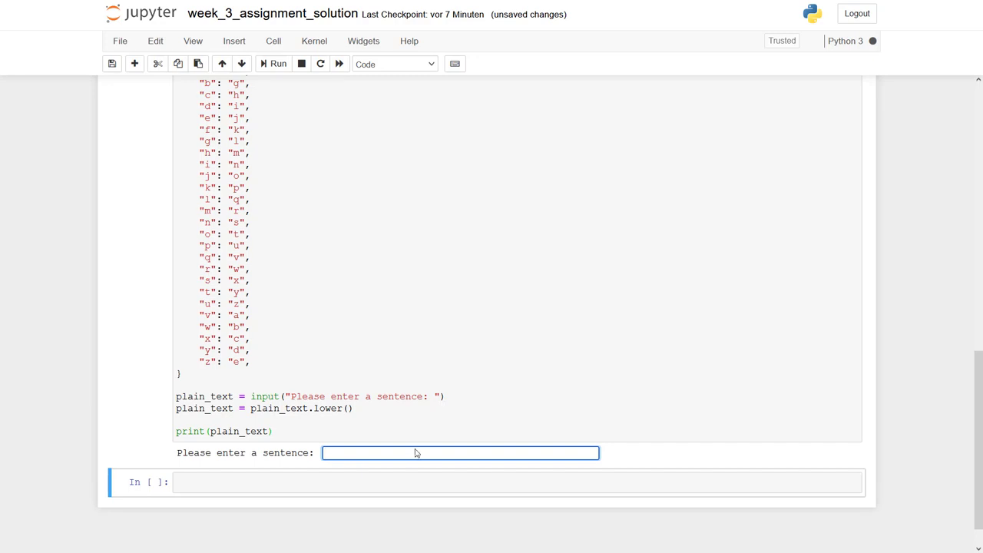
click(393, 452)
text(PyThoN)
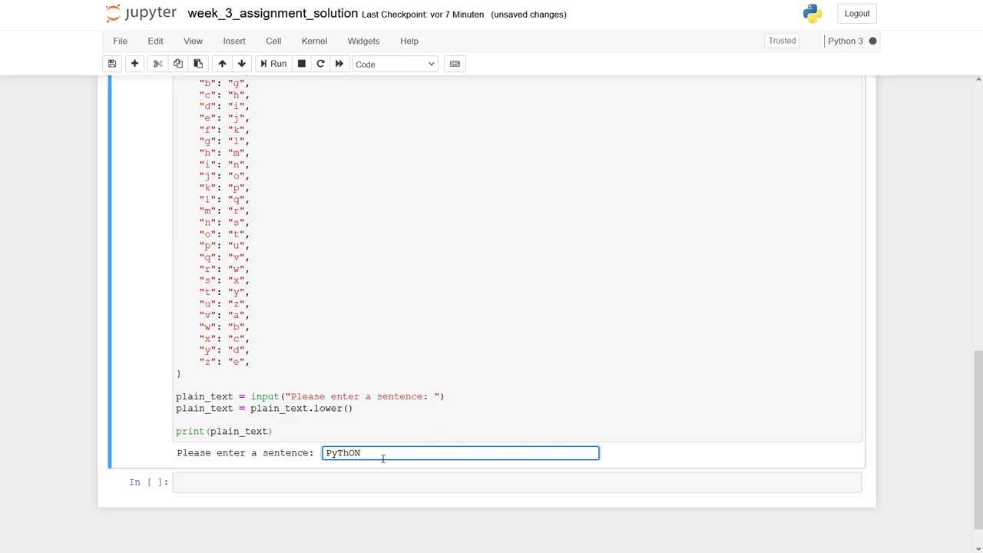
key(Return)
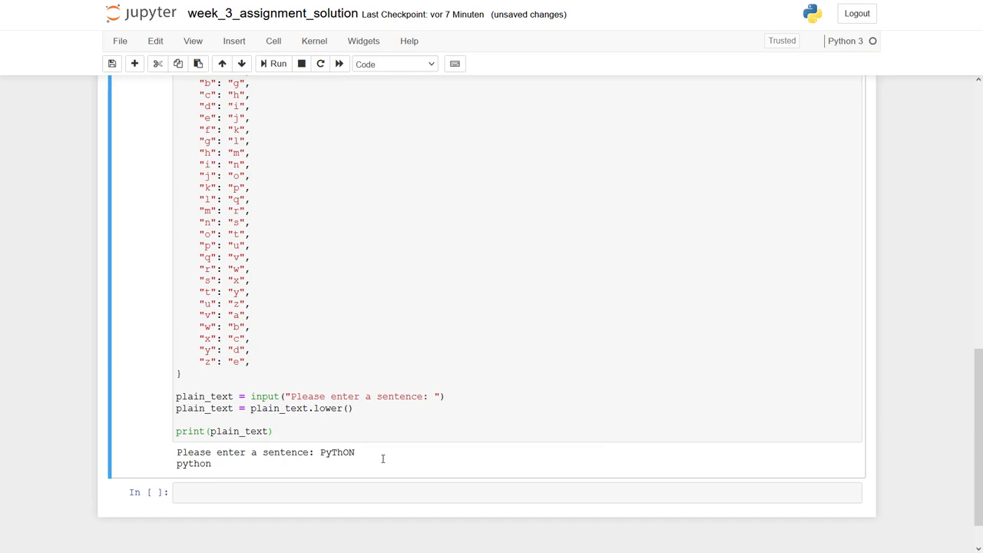
- Delete the temporary print statement to make room for the cipher code
click(291, 432)
key(BackSpace)
key(BackSpace)
key(BackSpace)
key(BackSpace)
key(BackSpace)
key(BackSpace)
key(BackSpace)
key(BackSpace)
key(BackSpace)
key(BackSpace)
key(BackSpace)
key(BackSpace)
key(BackSpace)
key(BackSpace)
key(BackSpace)
key(BackSpace)
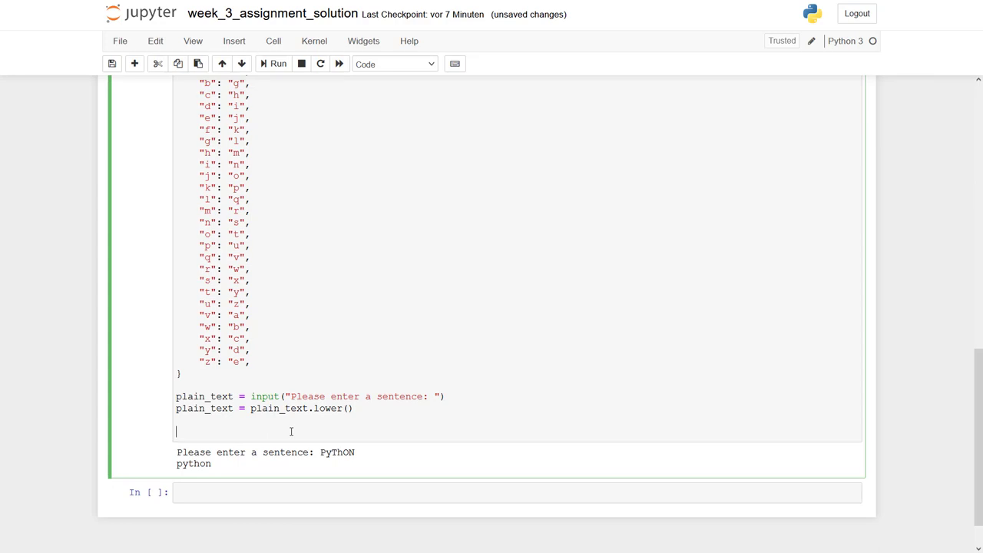
text(secret_text )
text(= ")
- Write secret_text = "" and a for loop that maps each char through substitution and appends it
key(Return)
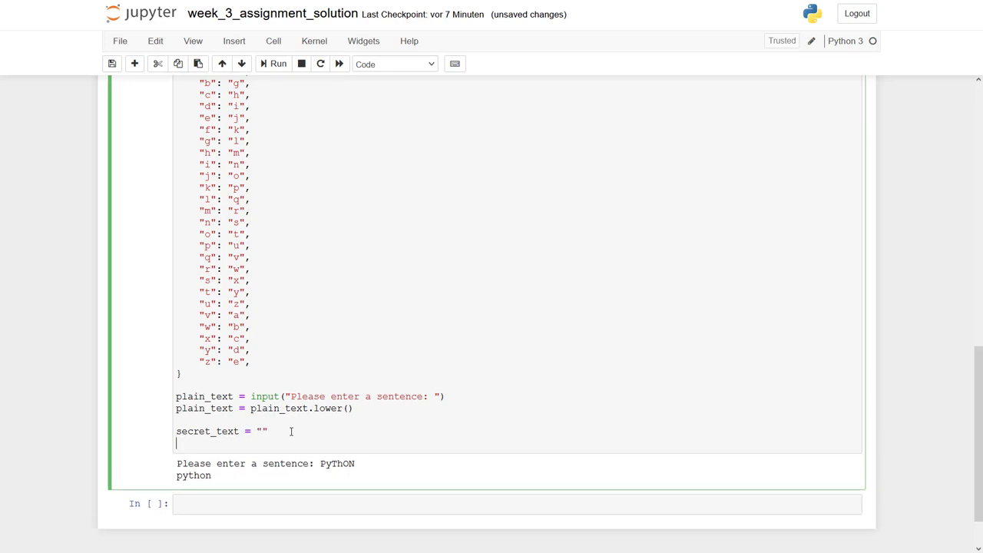
text(for )
text(char in plain_text:)
key(Return)
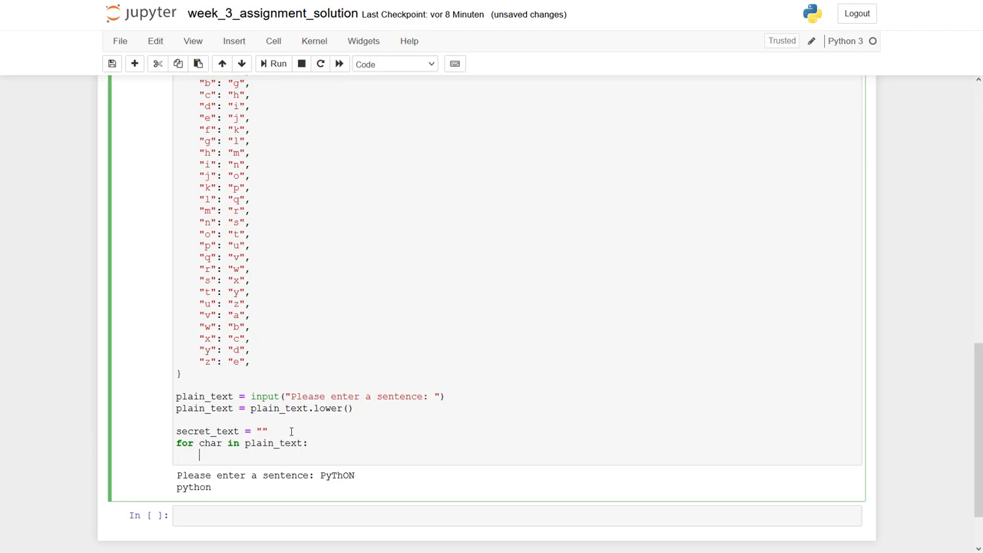
text(if char)
text( in substitution:)
key(Return)
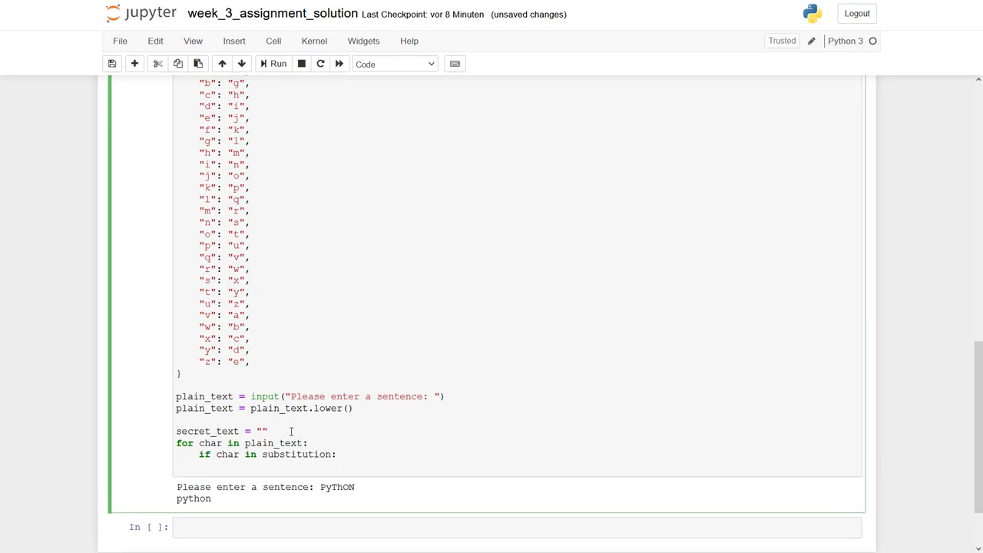
text(char = substitution[char)
key(Return)
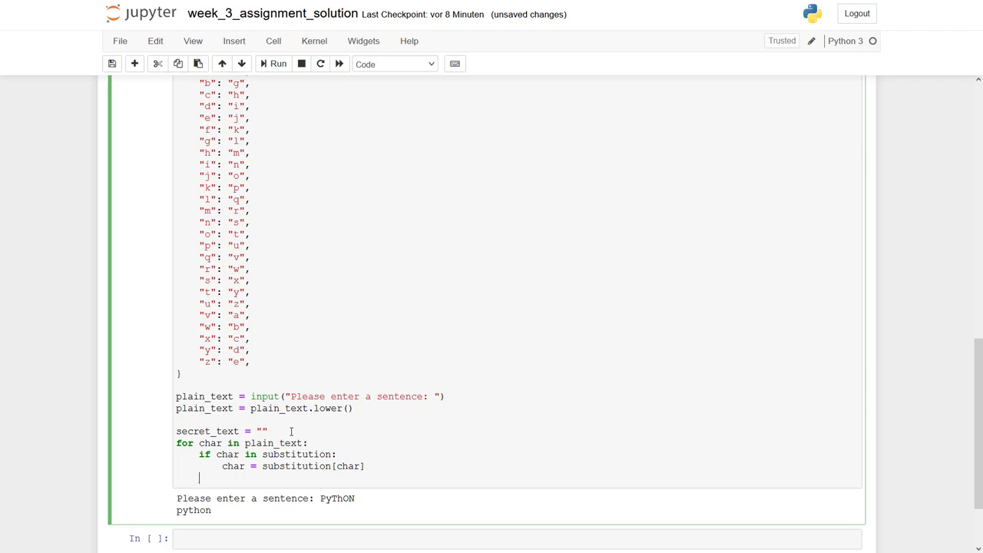
text(secret_text)
text( += )
text(char)
- Add print(secret_text), run the cell, and encrypt Python is cool!! into udymts nx httq!!
key(Return)
key(Return)
key(BackSpace)
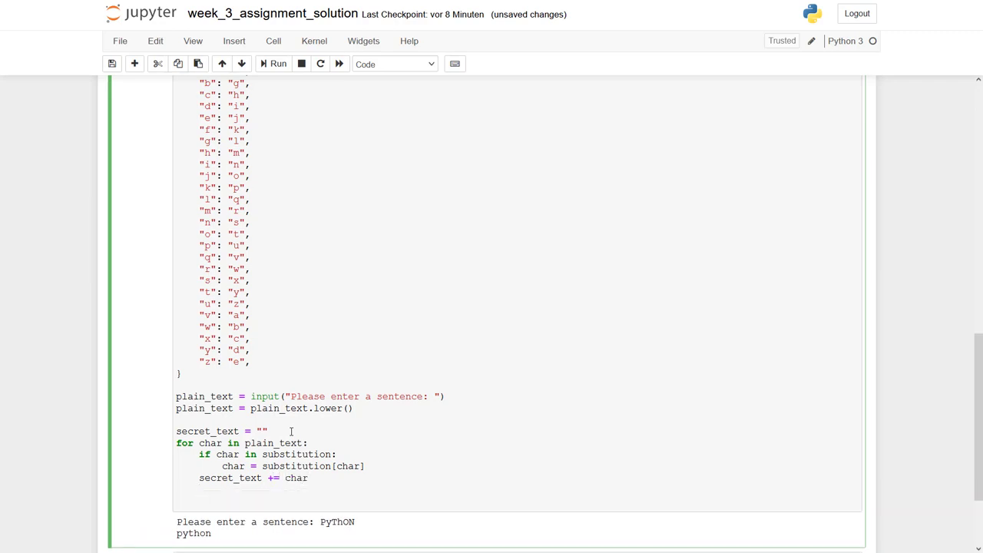
text(print()
text(secret_cha)
key(BackSpace)
key(BackSpace)
key(BackSpace)
text(te)
key(BackSpace)
key(BackSpace)
text(text)
key(shift+Return)
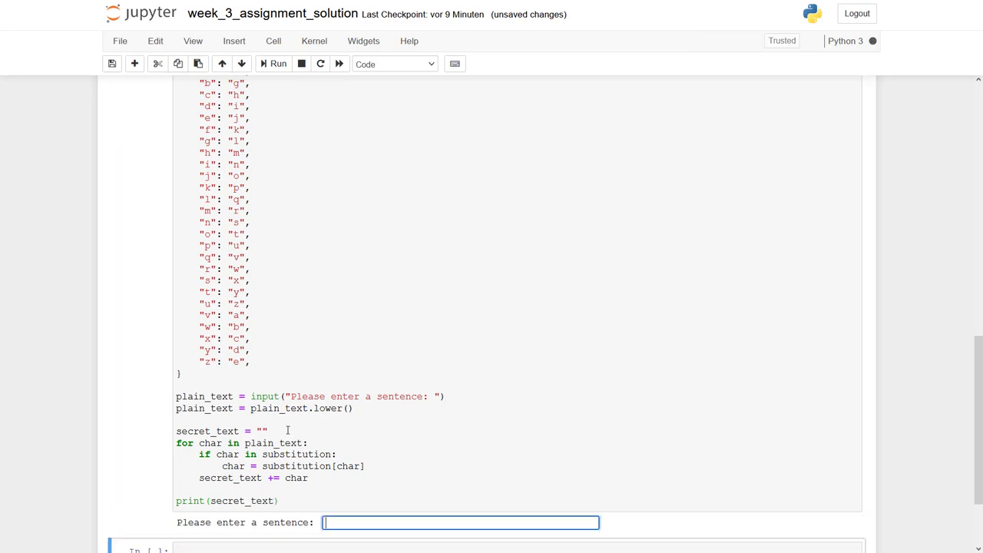
text(Python is cool)
text(!!)
key(Return)
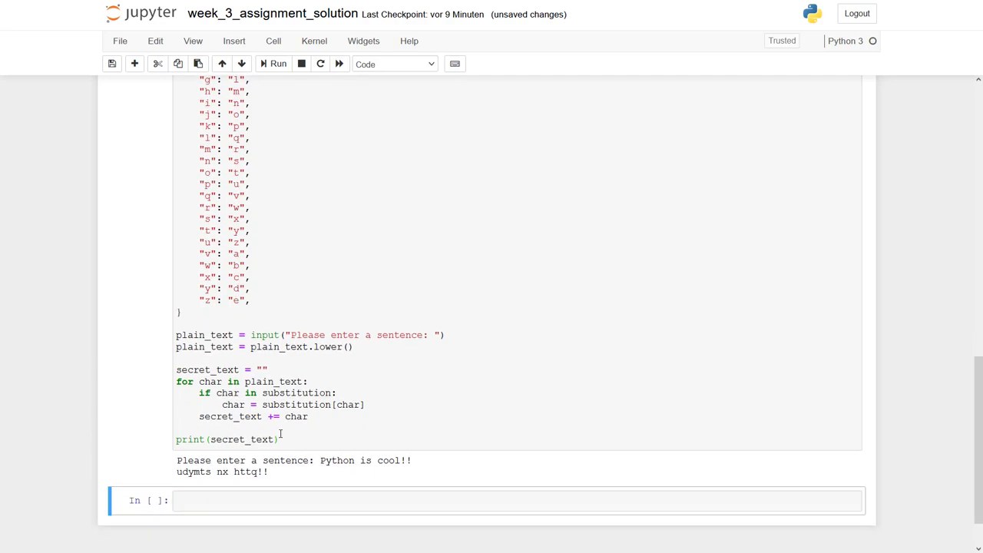